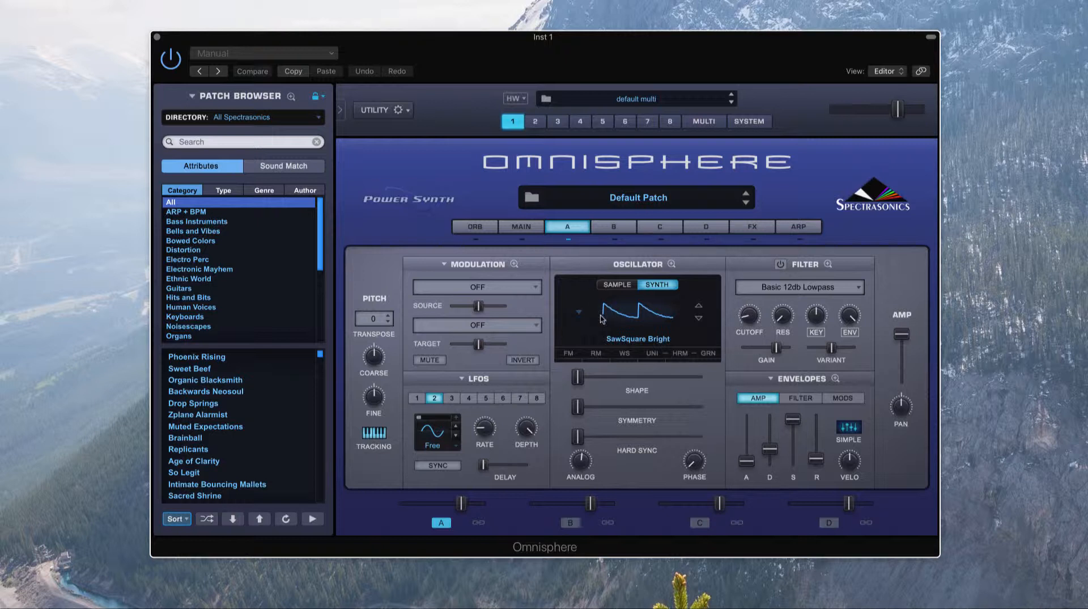
# Compare the Sample and Synth modes of layer A's oscillator, and view the oscillators of layers B, C and D.
pyautogui.click(615, 287)
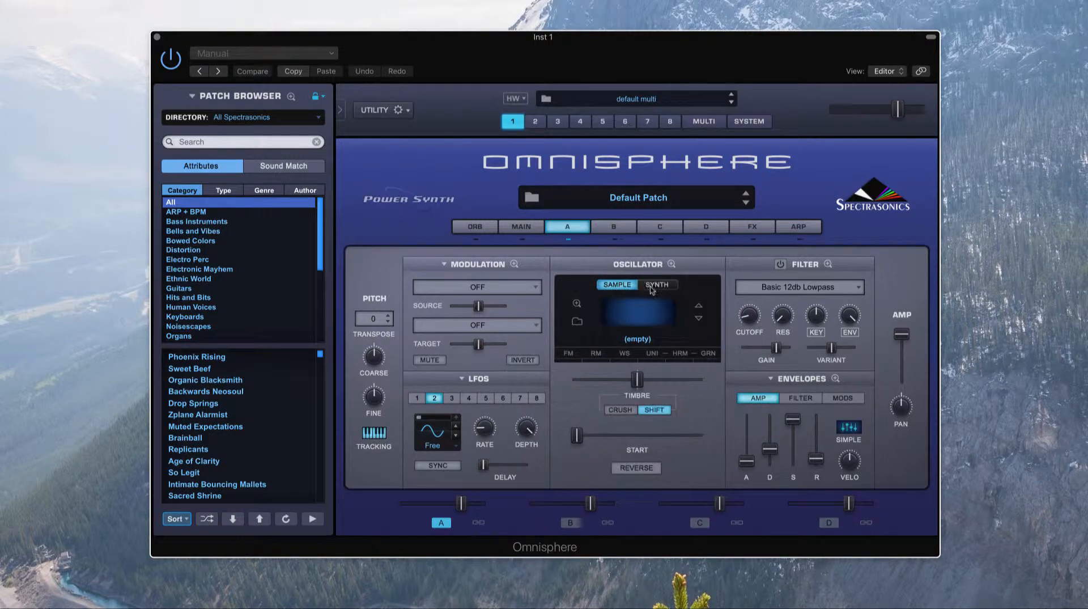
pyautogui.click(652, 285)
pyautogui.click(623, 288)
pyautogui.click(617, 228)
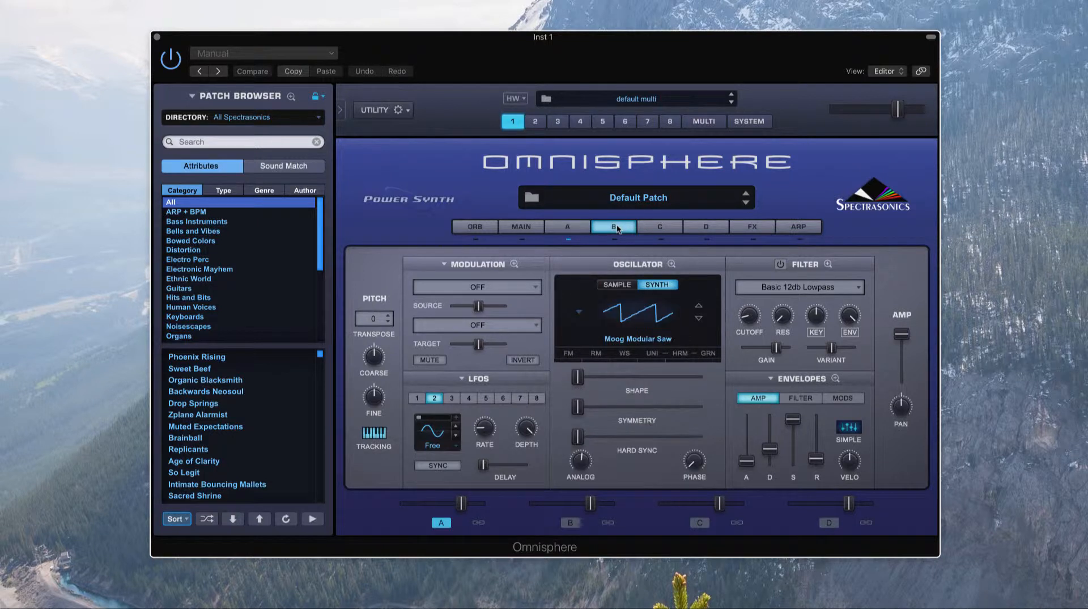
pyautogui.click(656, 229)
pyautogui.click(716, 226)
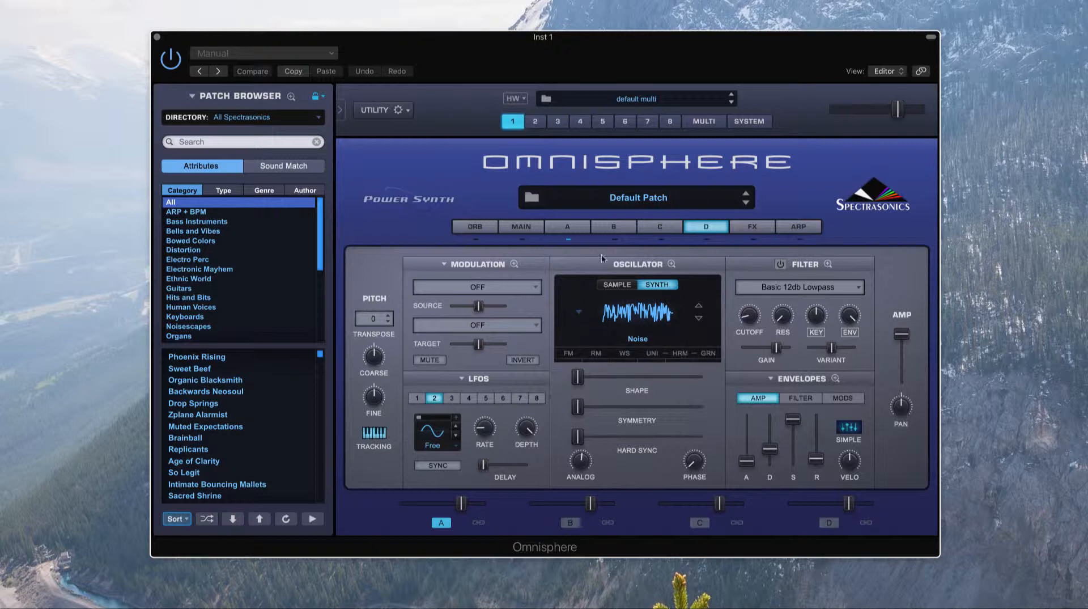
# View the full patch browser, and load the Bella Hola Bella multi from the full multi browser.
pyautogui.click(645, 199)
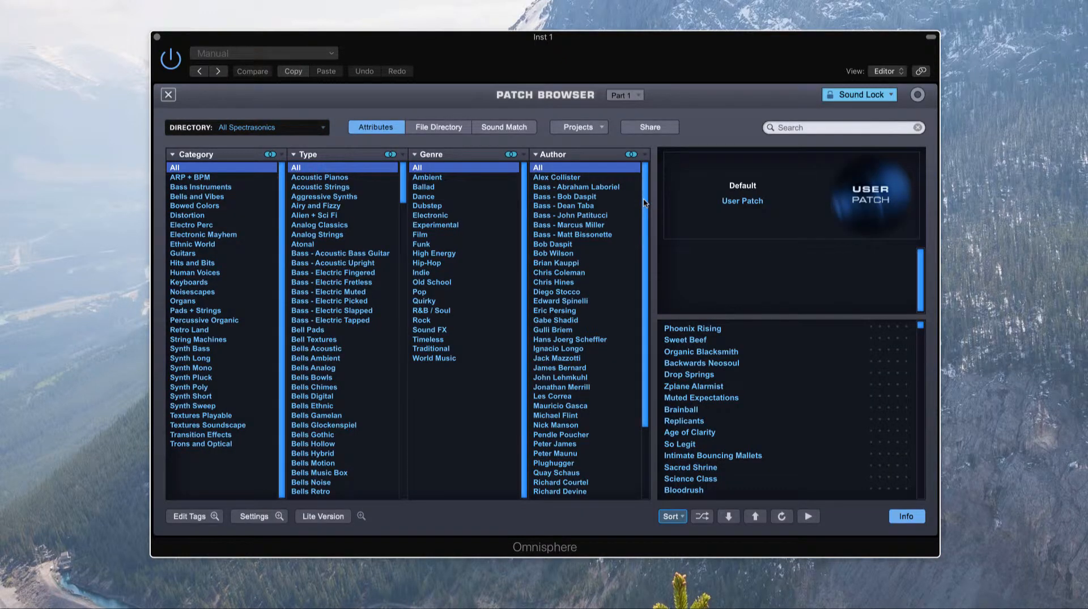
pyautogui.click(168, 96)
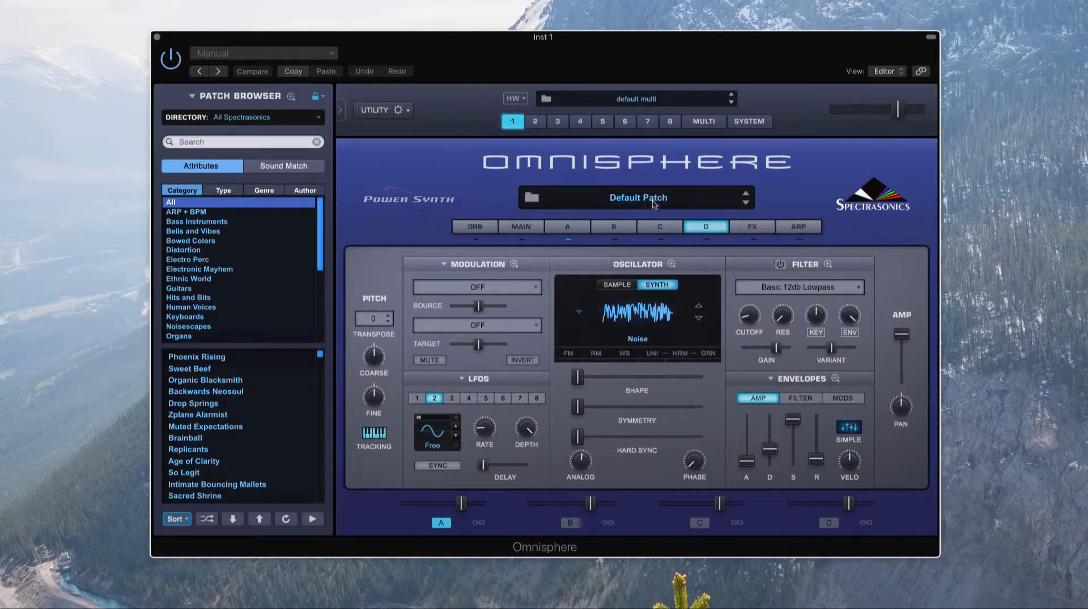
pyautogui.click(645, 101)
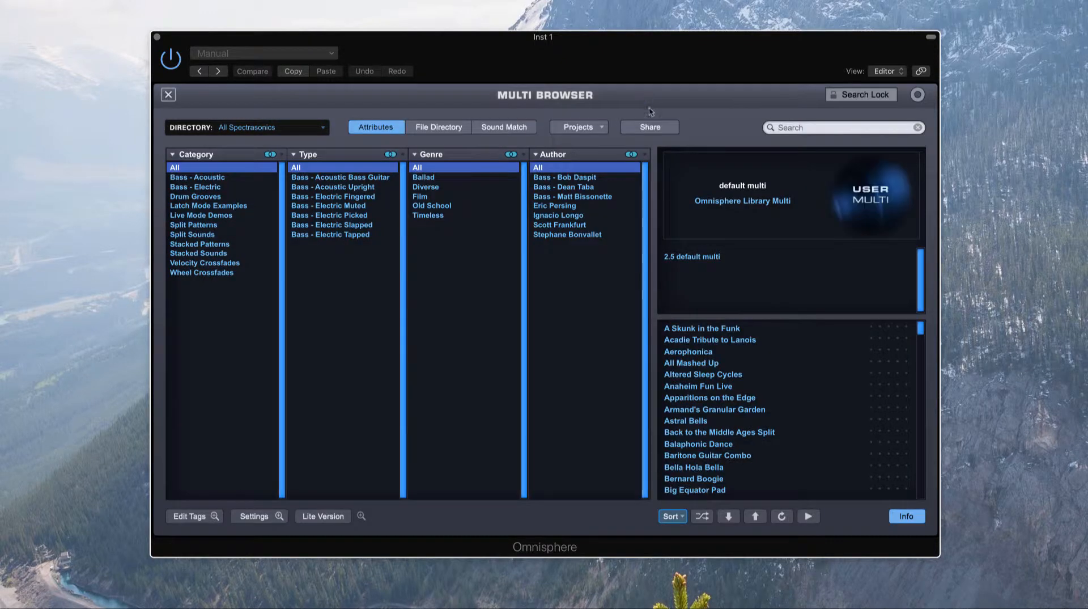
pyautogui.click(760, 464)
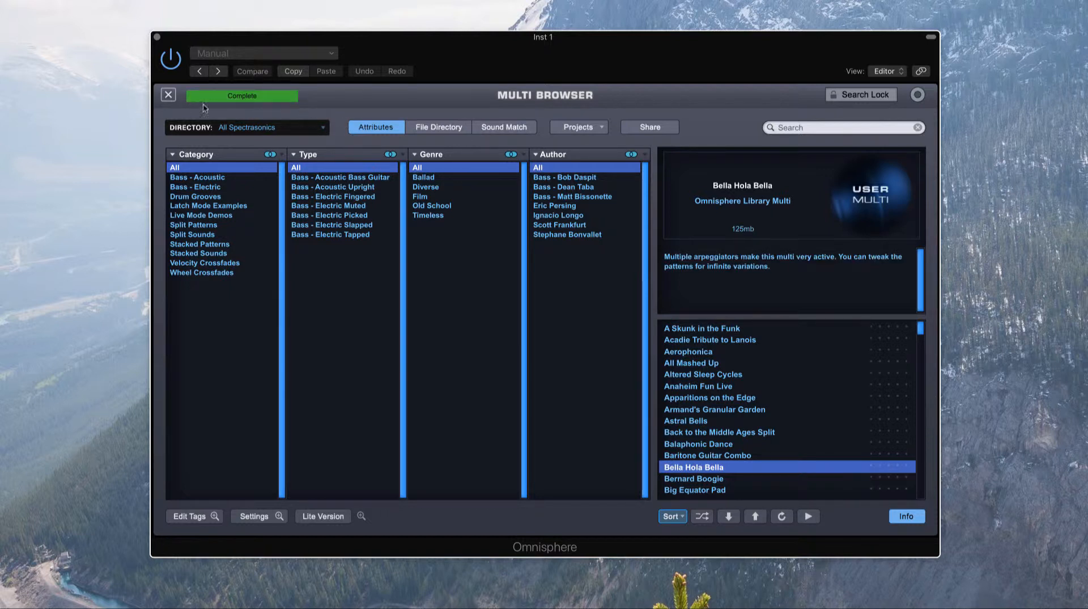
pyautogui.click(169, 95)
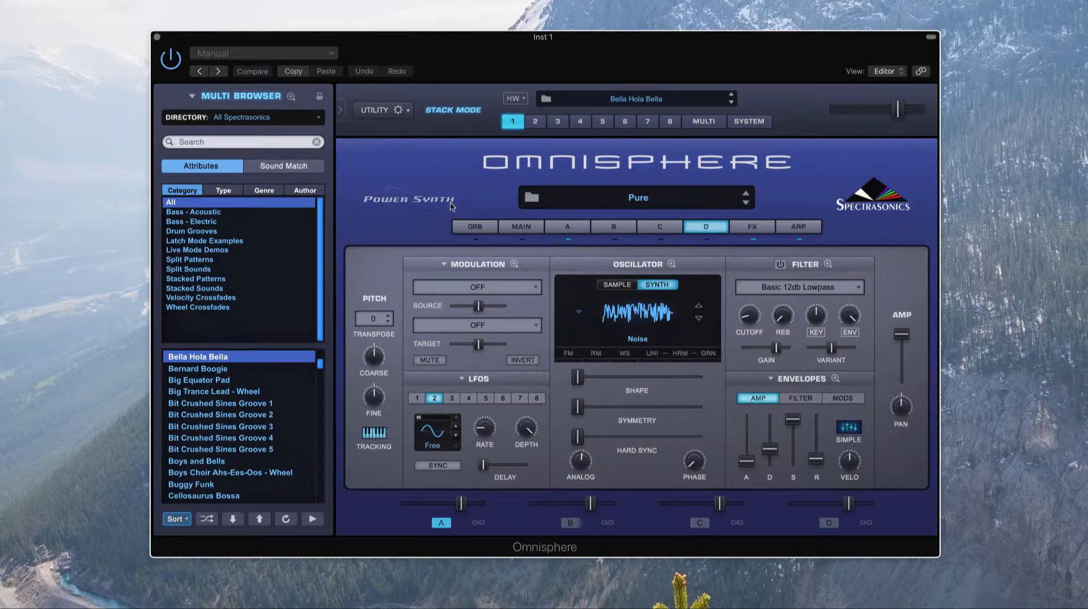
# Initialize the multi to restore the default multi.
pyautogui.click(408, 112)
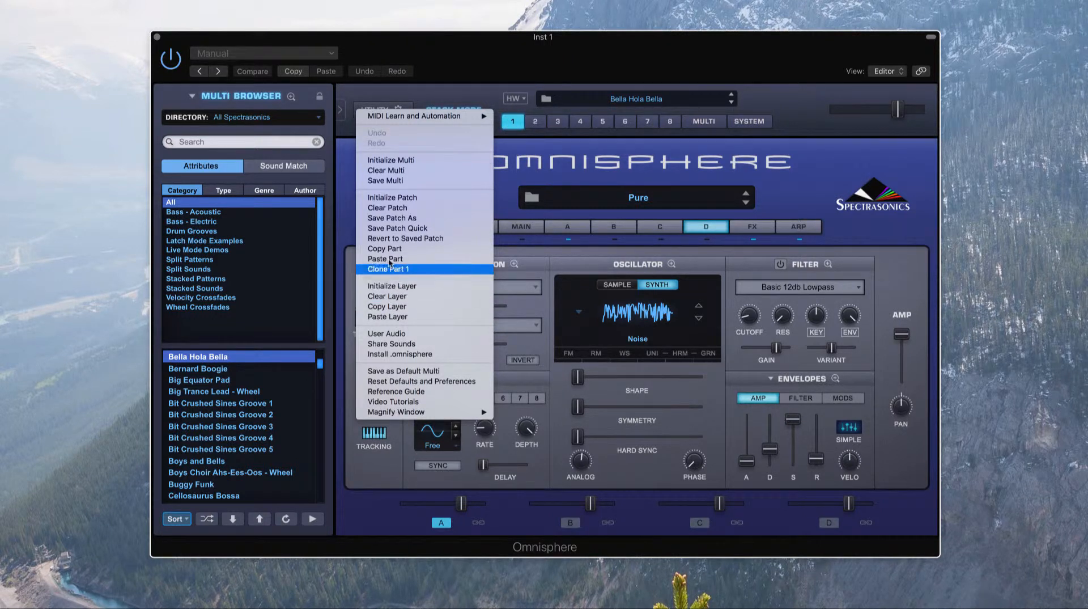
pyautogui.click(404, 162)
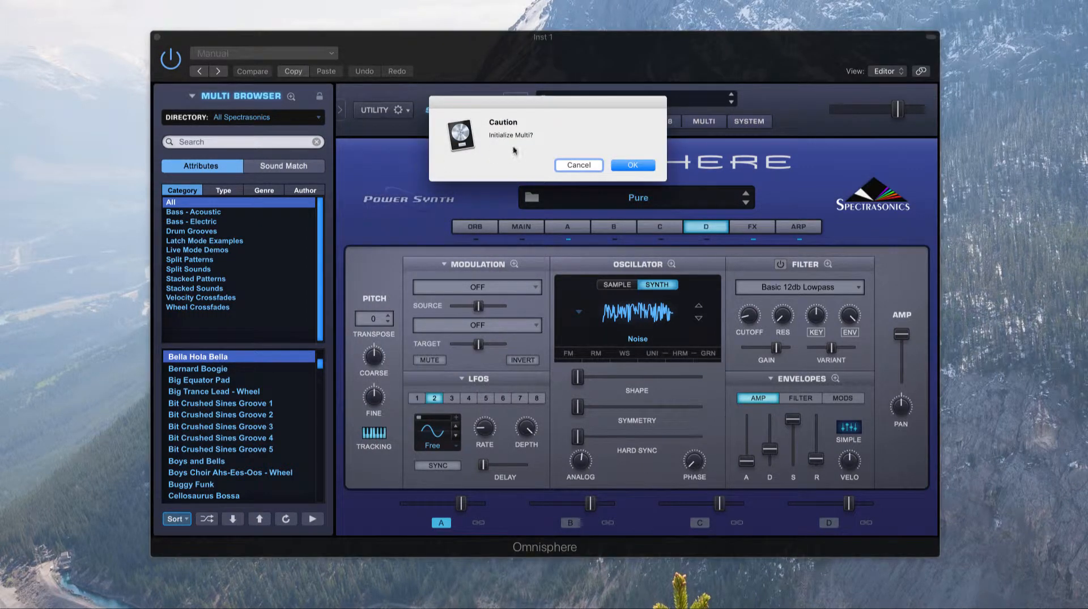
pyautogui.click(624, 165)
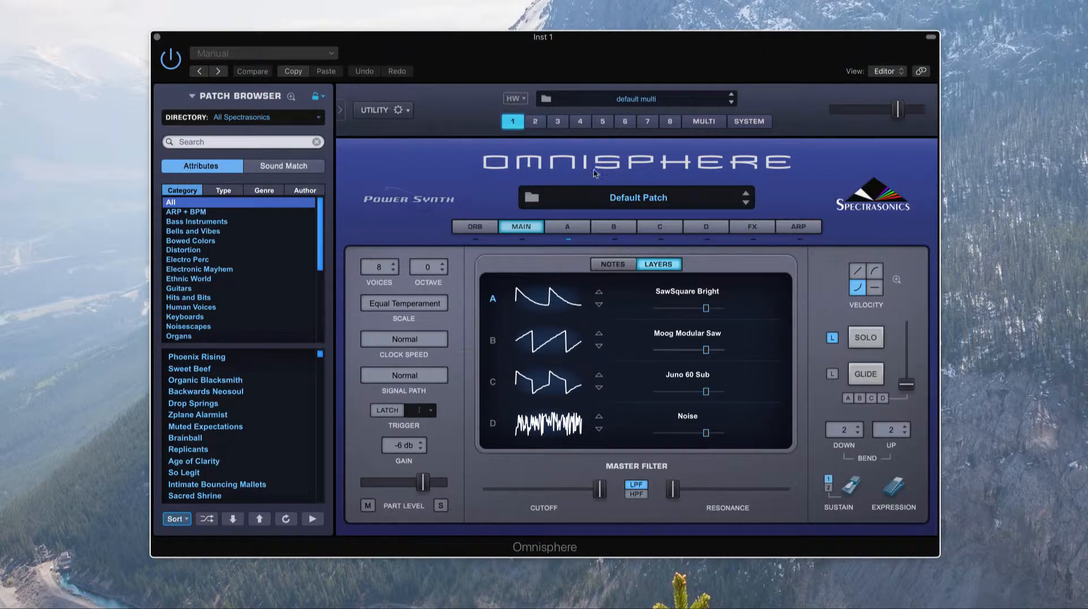
# Collapse the patch browser sidebar and expand it again.
pyautogui.click(342, 110)
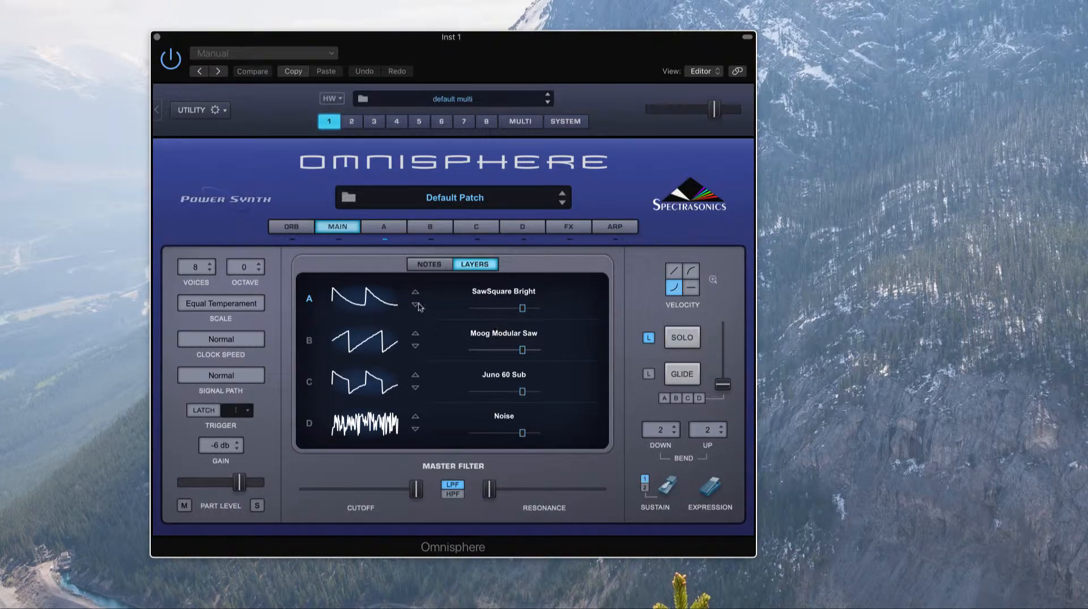
pyautogui.click(158, 111)
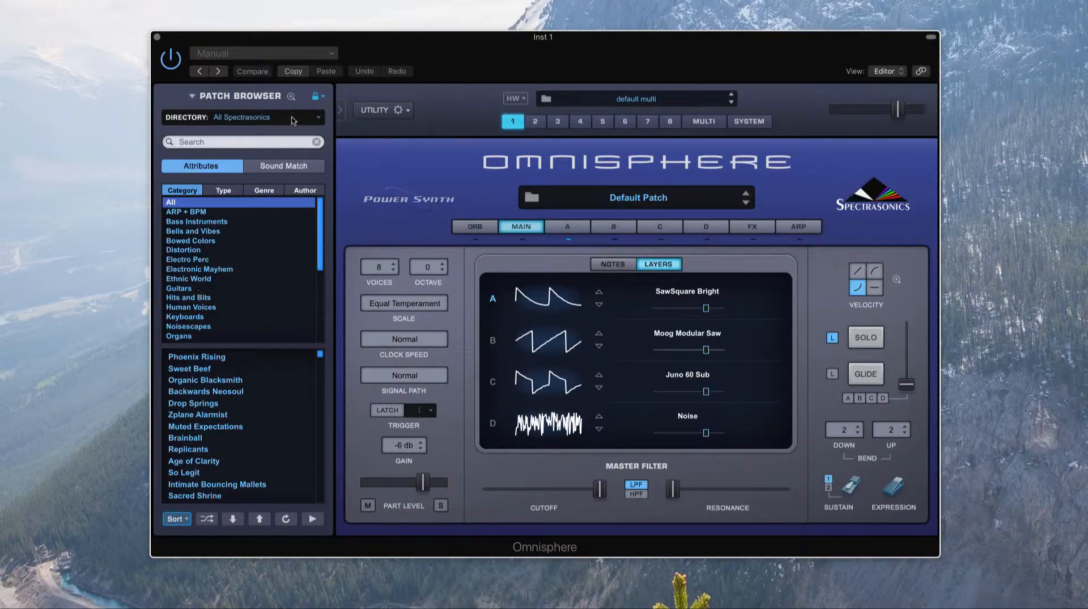
# Examine the utility commands and the list of supported hardware synth profiles without choosing any.
pyautogui.click(399, 110)
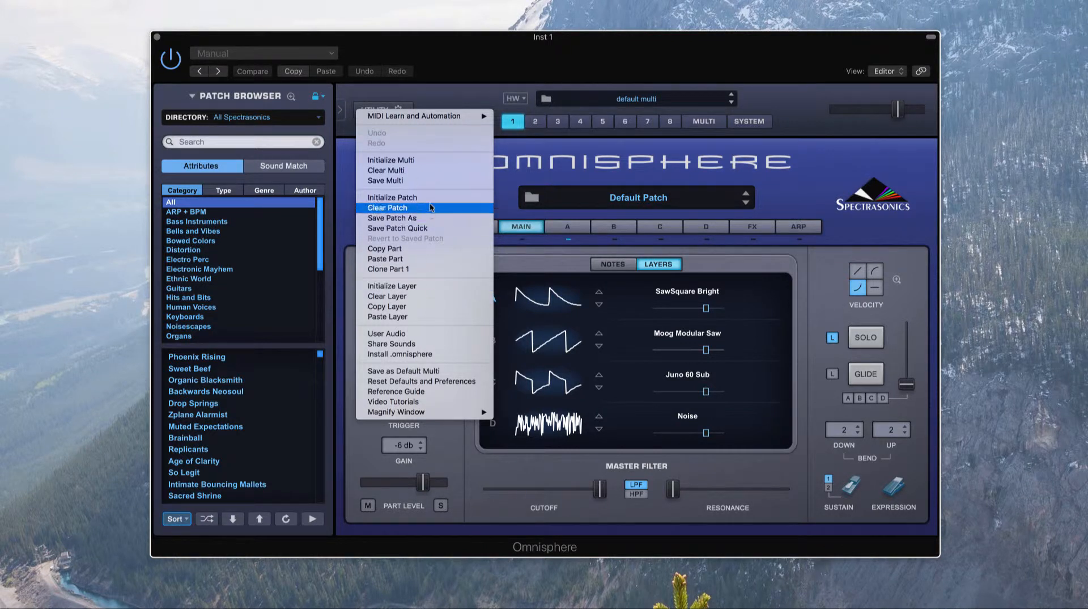
pyautogui.click(455, 98)
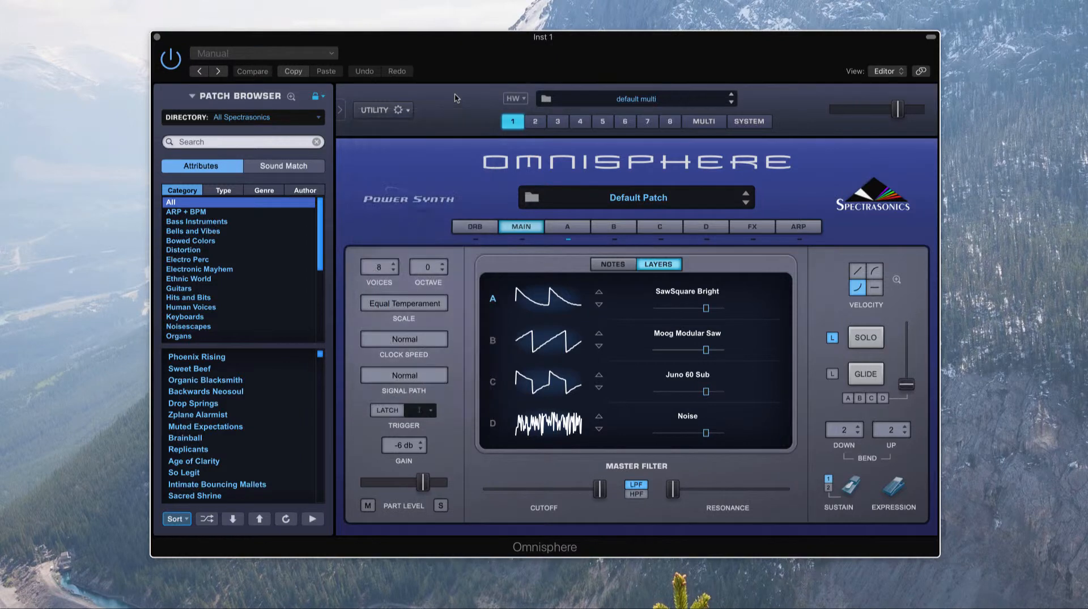
pyautogui.click(524, 101)
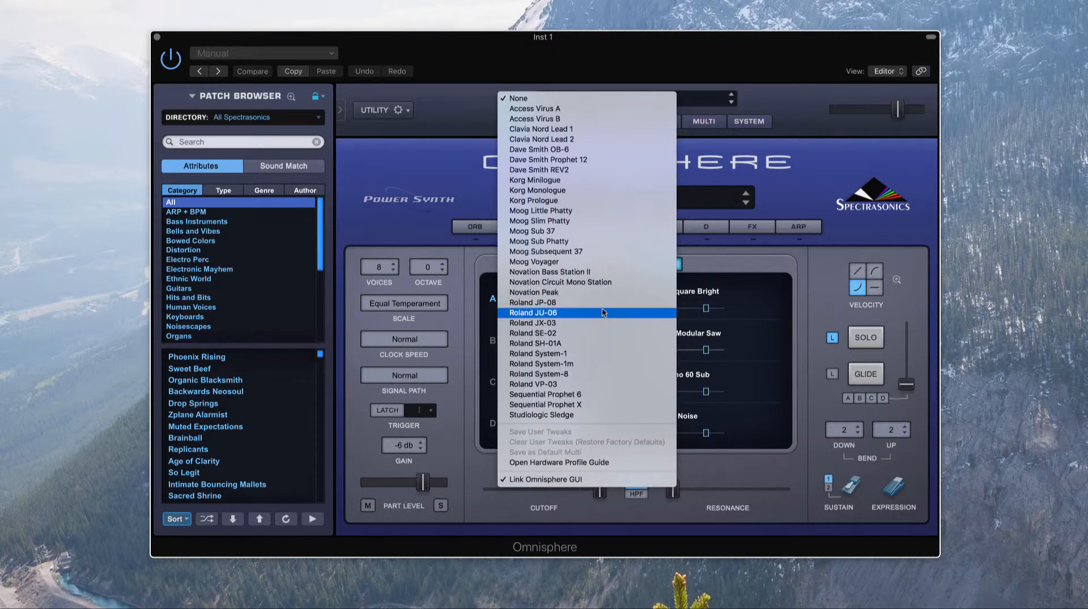
pyautogui.click(466, 107)
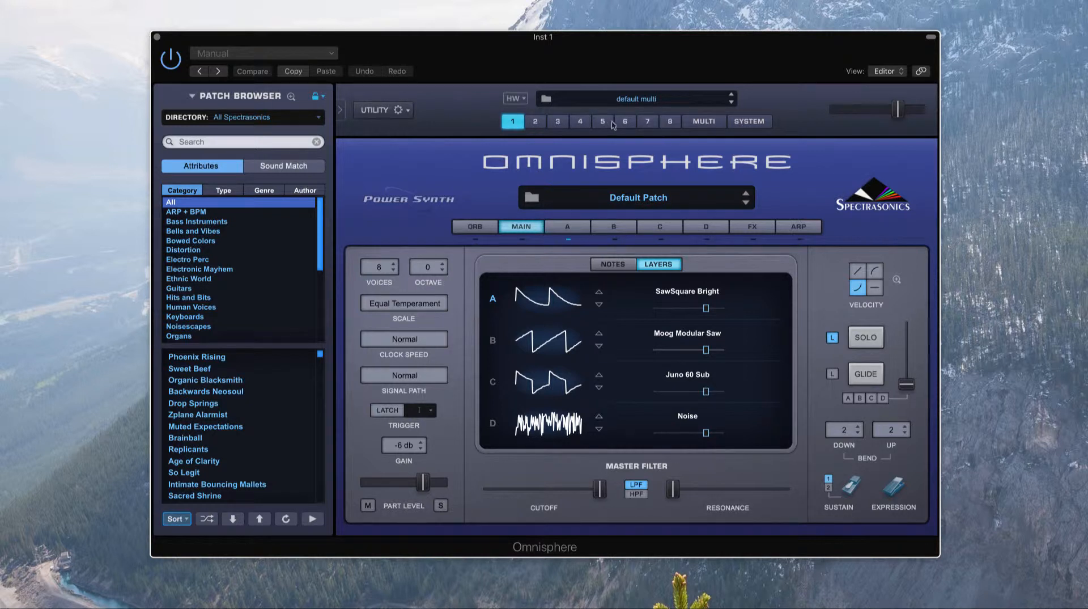
# Look through parts 2 to 6 of the default multi and return to part 1.
pyautogui.click(535, 121)
pyautogui.click(557, 122)
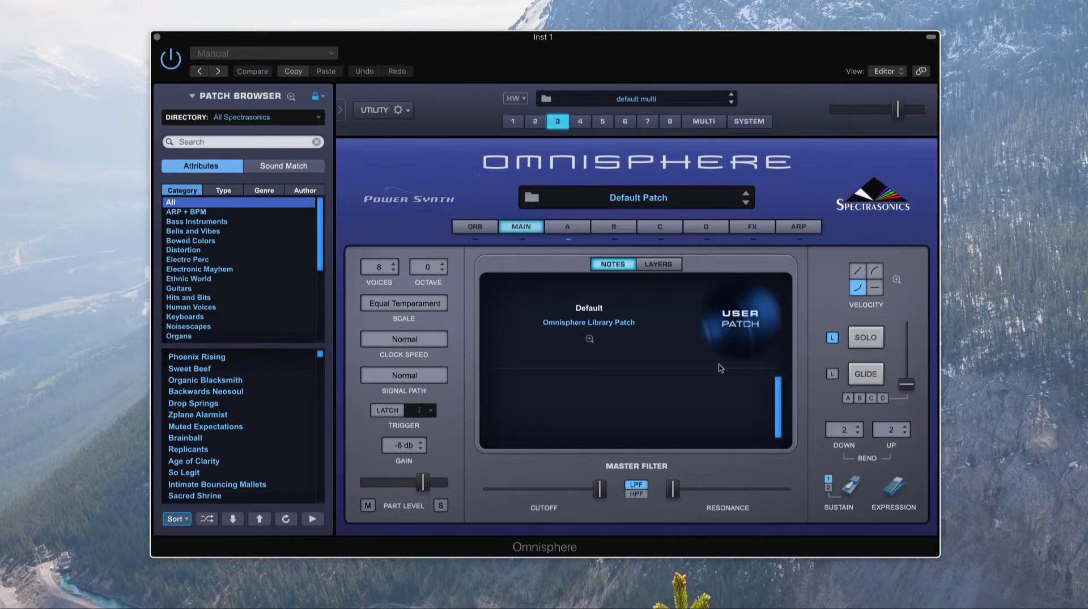
pyautogui.click(580, 123)
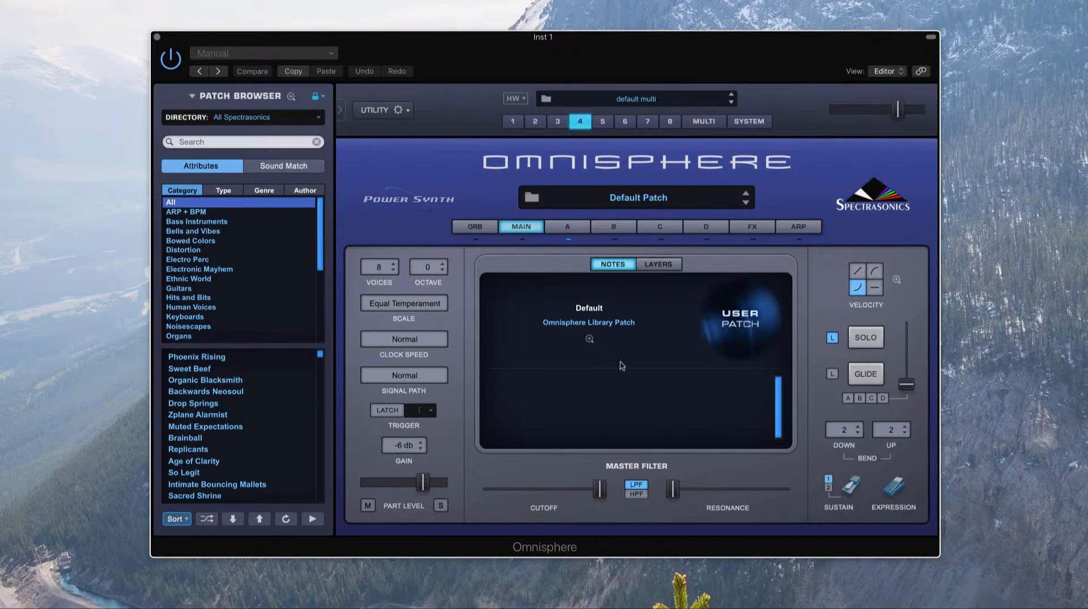
pyautogui.click(604, 122)
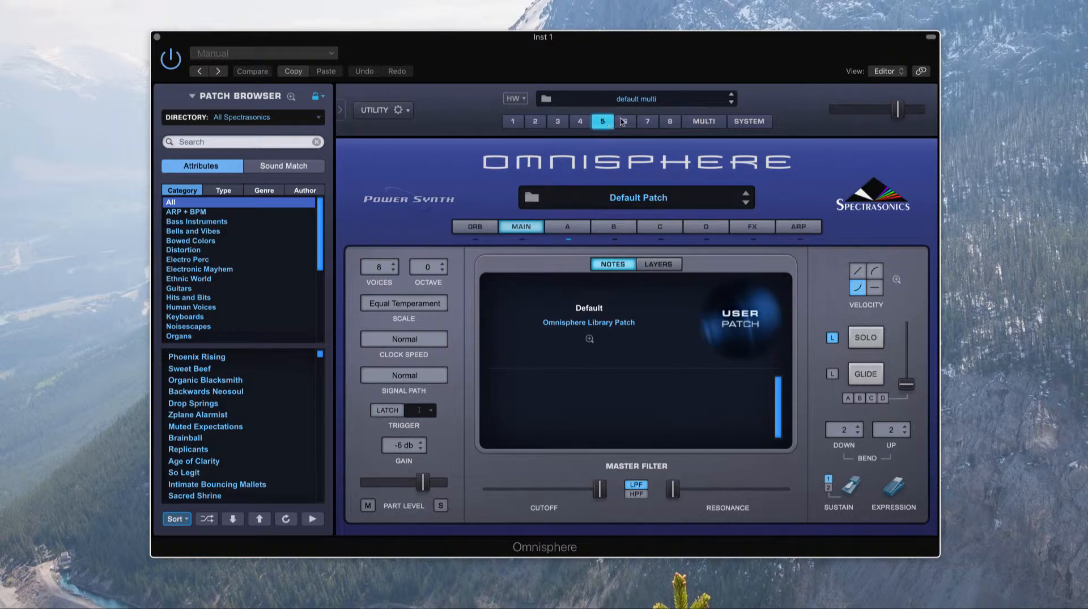
pyautogui.click(623, 122)
pyautogui.click(513, 122)
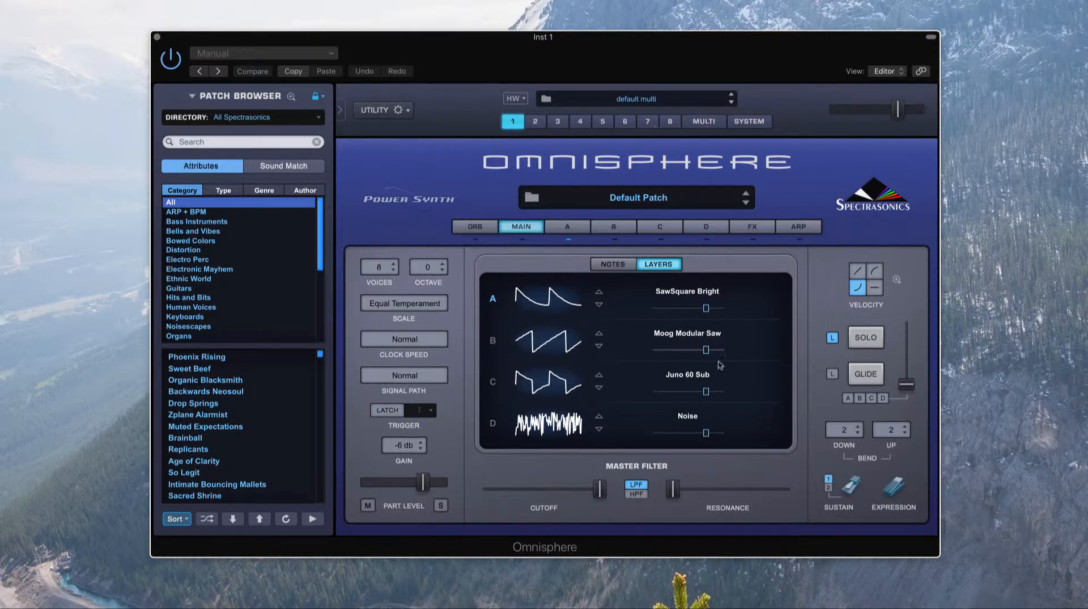
# Examine the multi's Stack, Mixer, Live and FX pages, ending on the Mixer page.
pyautogui.click(704, 122)
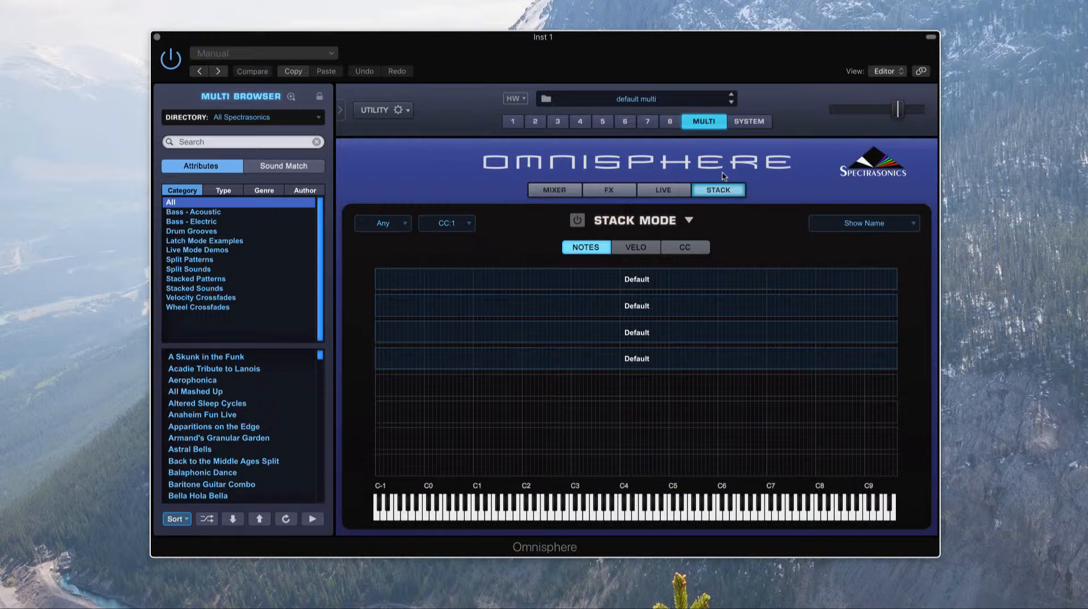
pyautogui.click(510, 122)
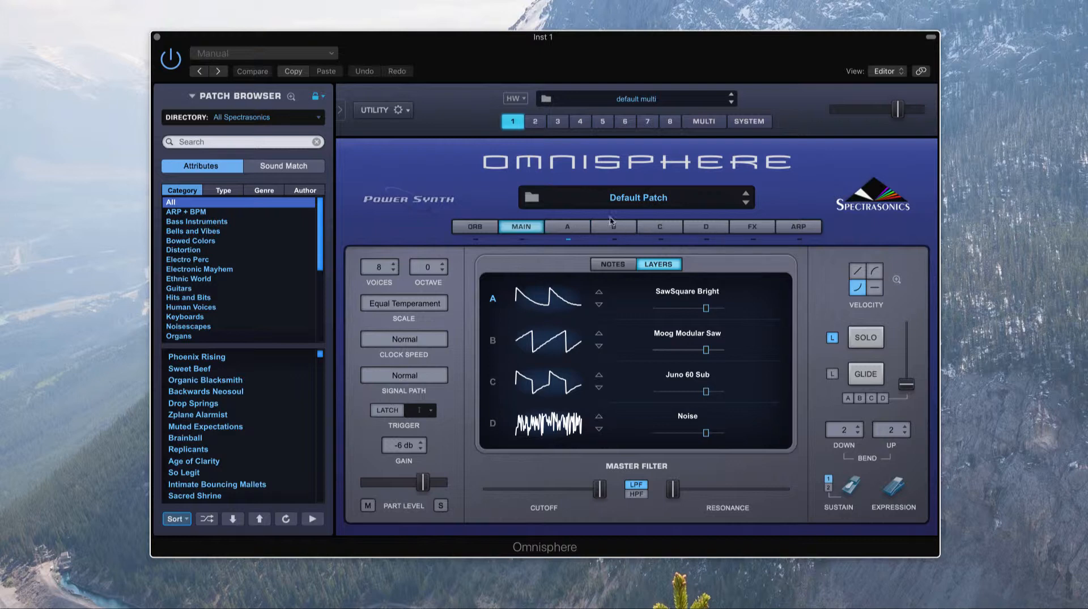
pyautogui.click(704, 122)
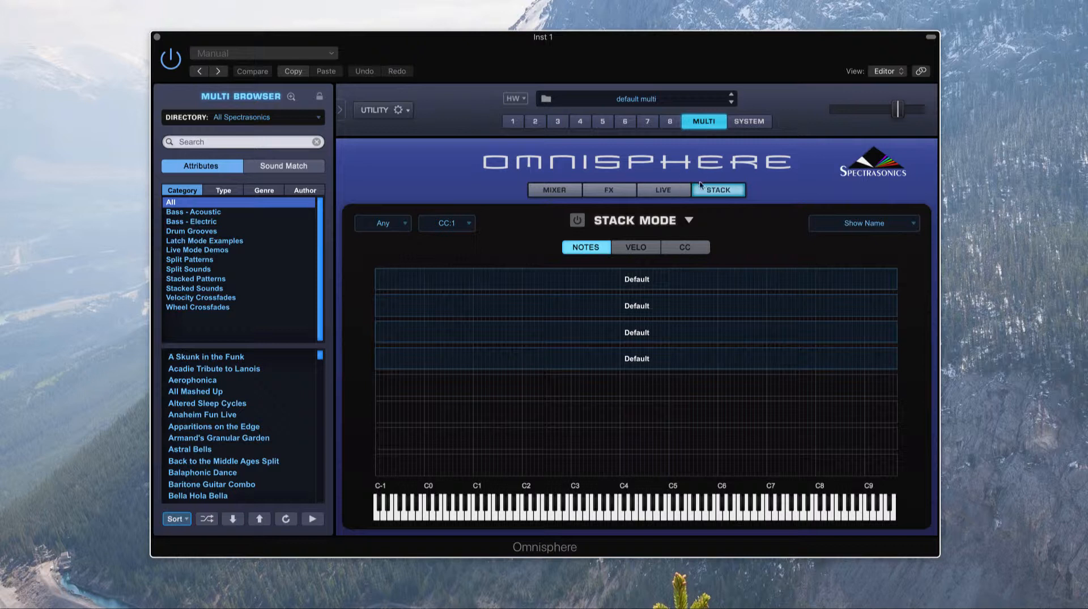
pyautogui.click(564, 191)
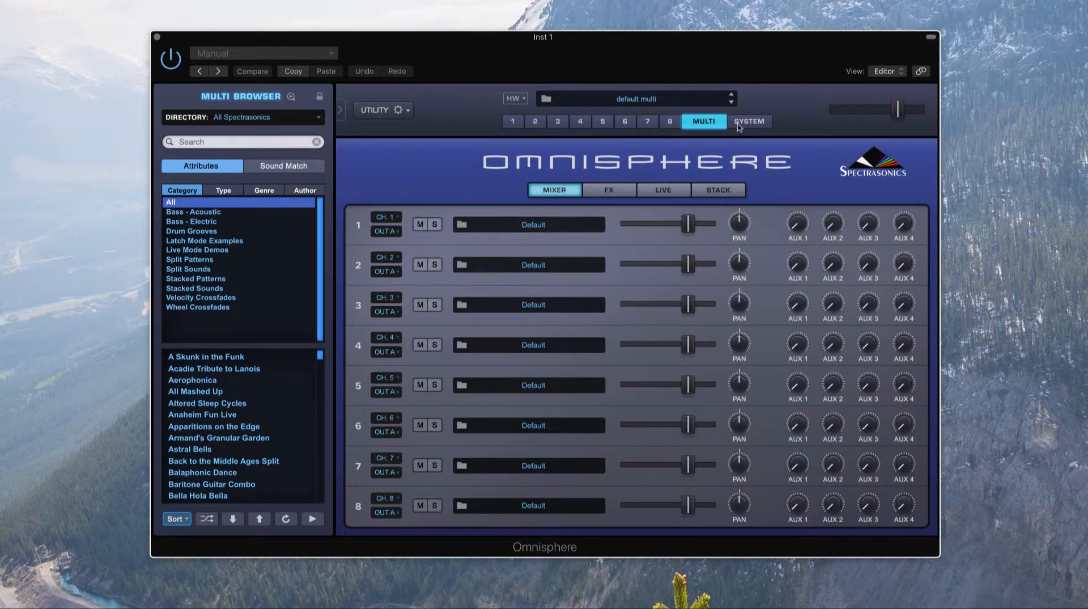
pyautogui.click(728, 190)
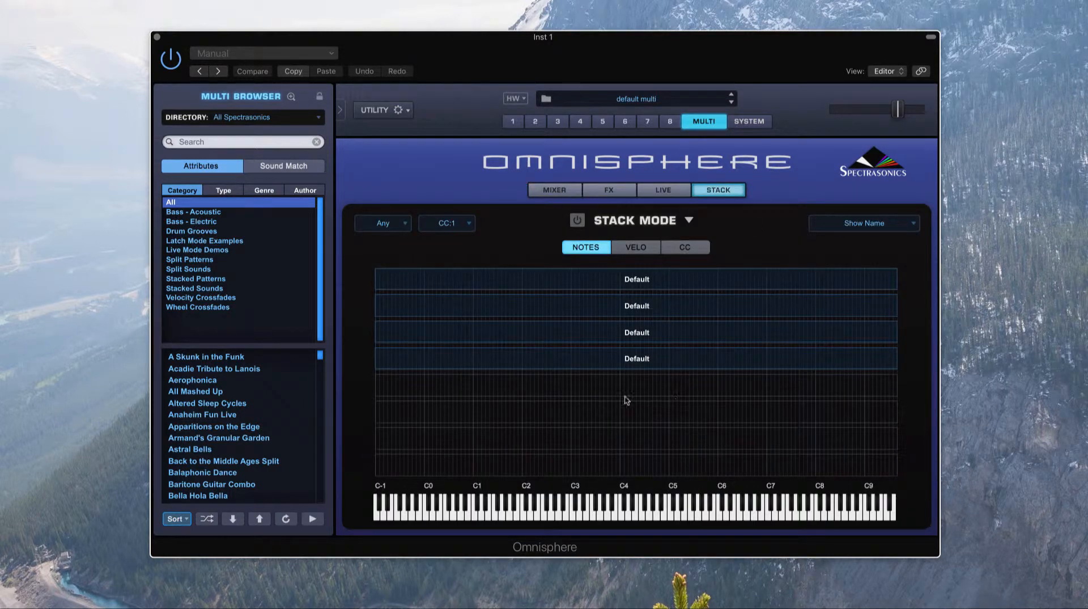
pyautogui.click(663, 190)
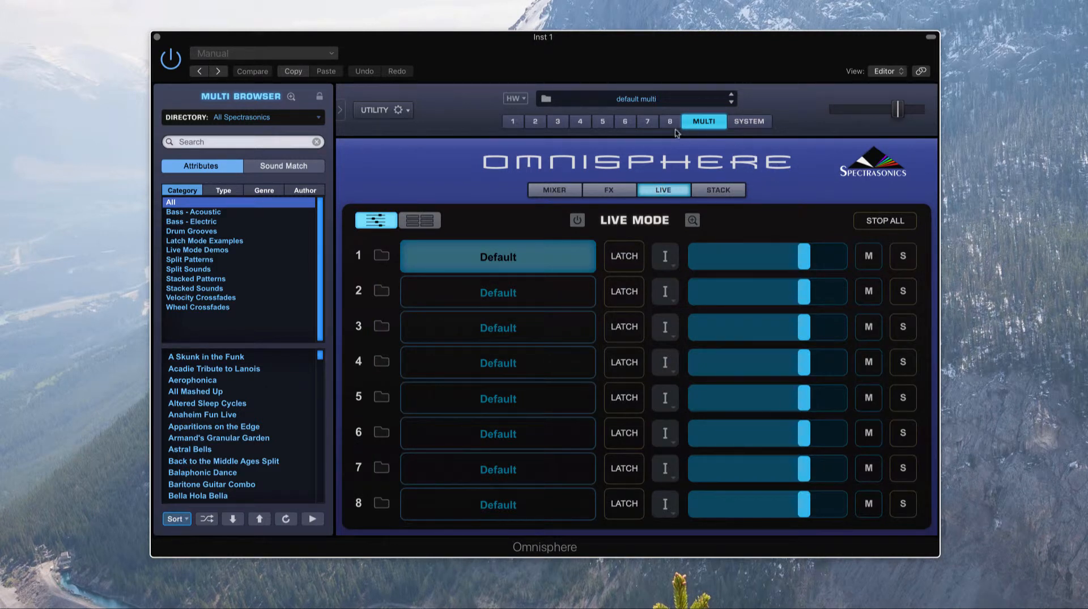
pyautogui.click(617, 190)
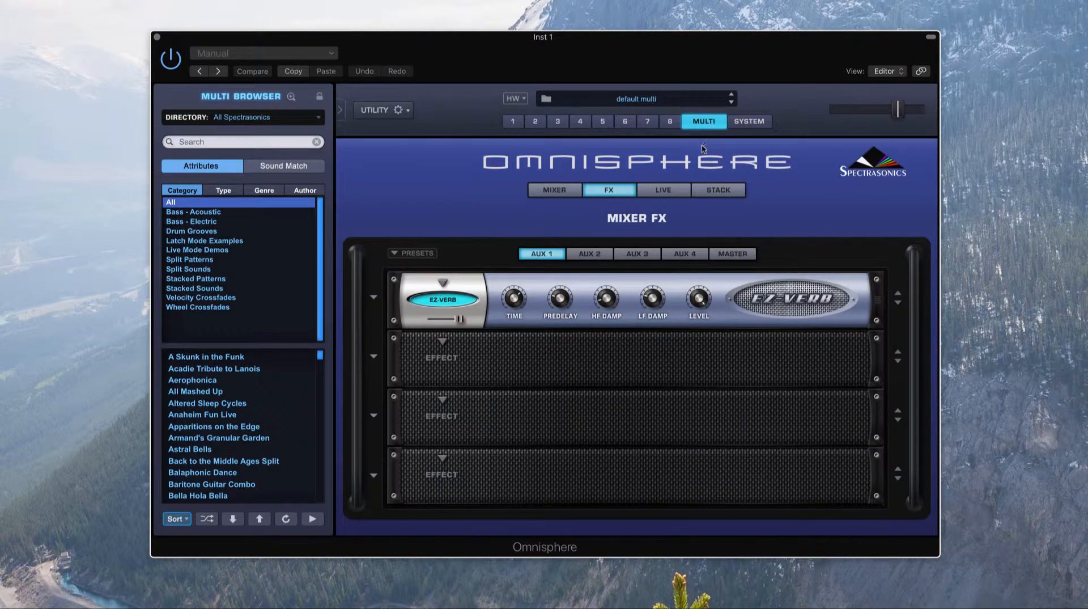
pyautogui.click(537, 193)
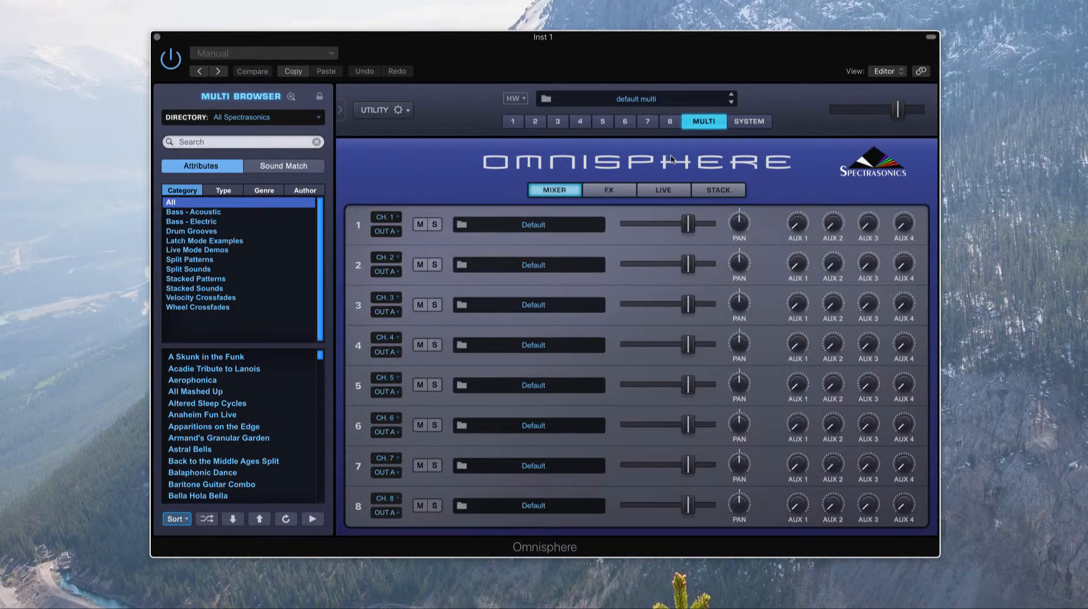
# View the system settings page, and lower the master output level, returning to part 1.
pyautogui.click(739, 123)
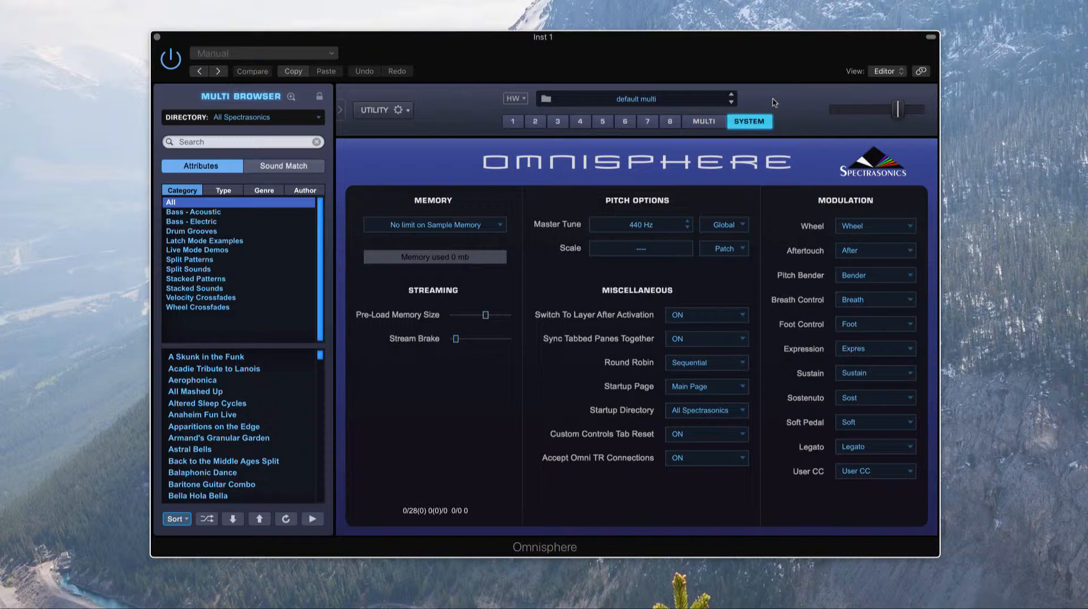
pyautogui.moveTo(892, 110); pyautogui.dragTo(889, 110)
pyautogui.click(515, 122)
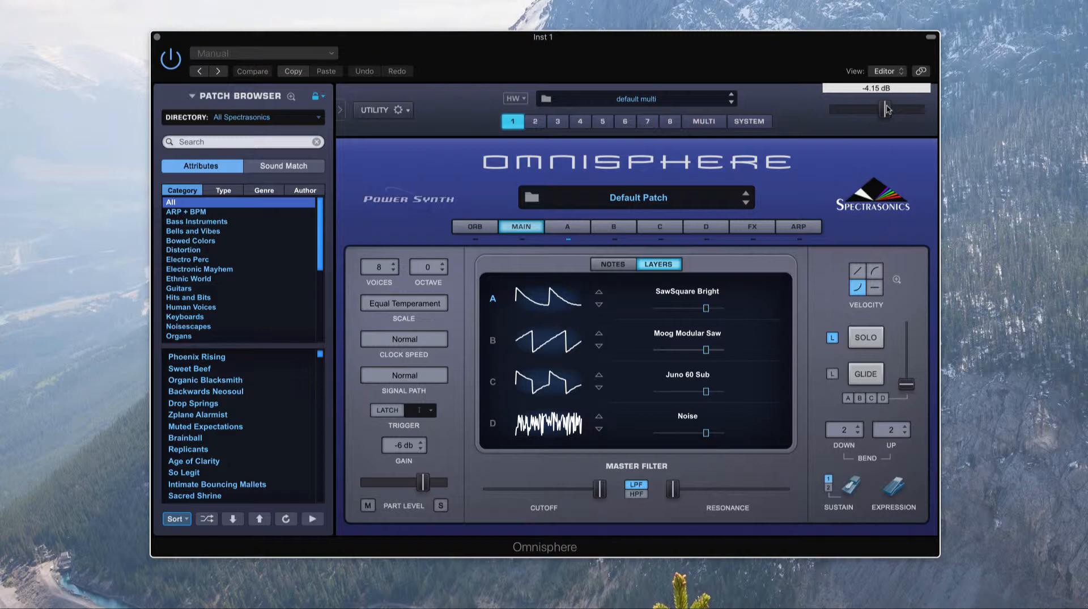
pyautogui.moveTo(888, 109); pyautogui.dragTo(882, 110)
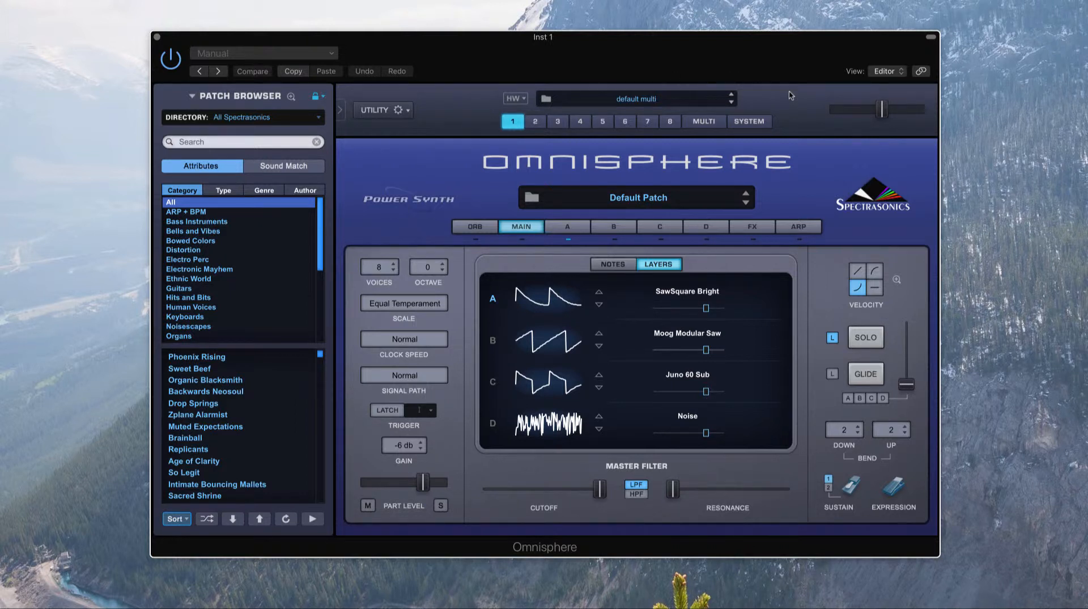
pyautogui.moveTo(879, 109)
# Examine part 1's layer A, FX, arpeggiator and Orb pages, returning to layer A.
pyautogui.click(558, 226)
pyautogui.click(769, 229)
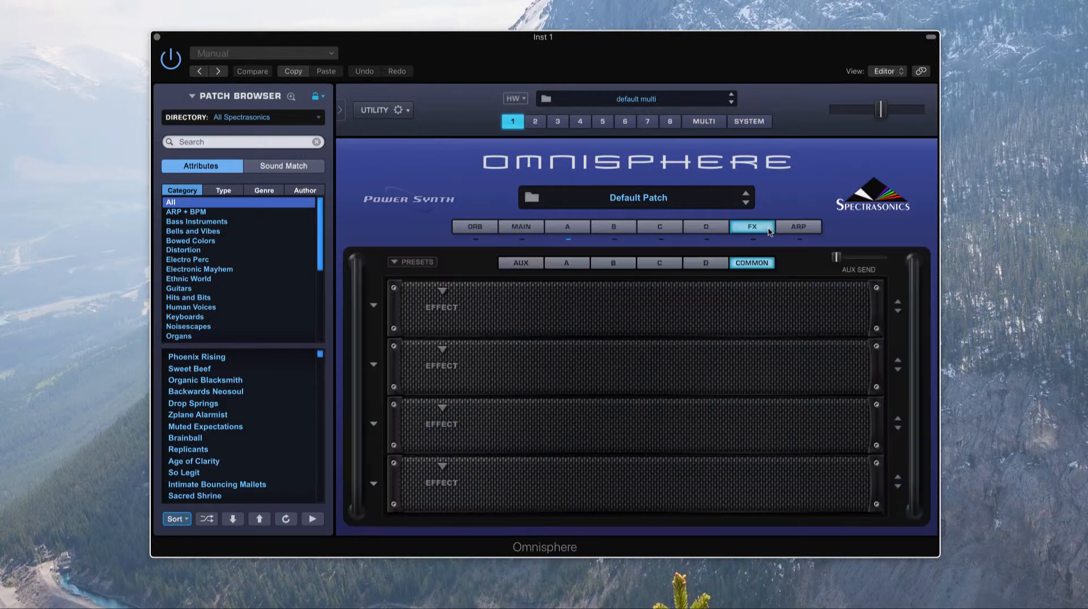
pyautogui.click(804, 228)
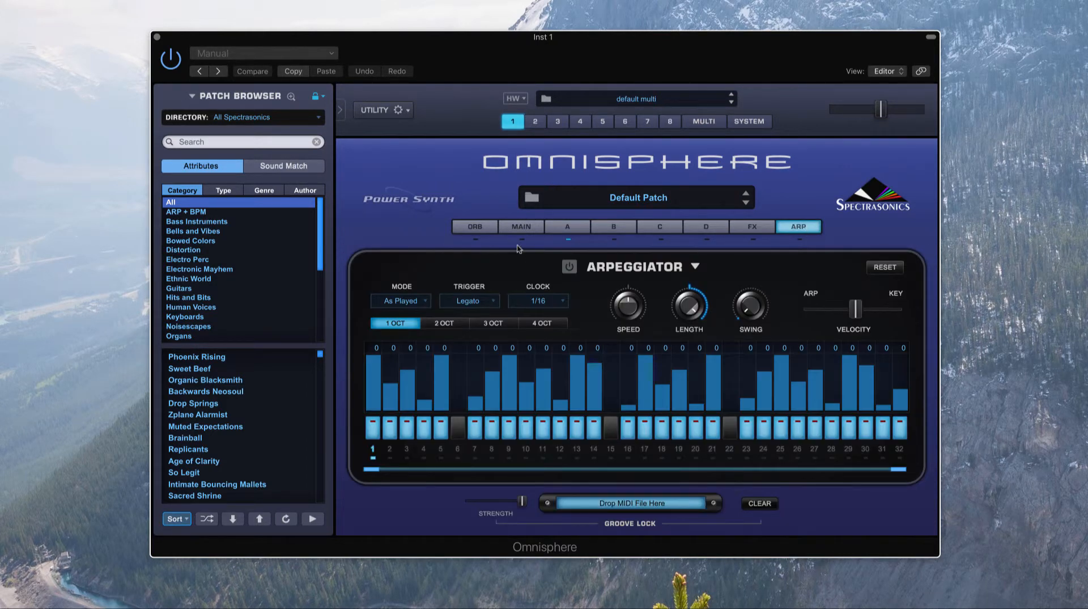
pyautogui.click(470, 229)
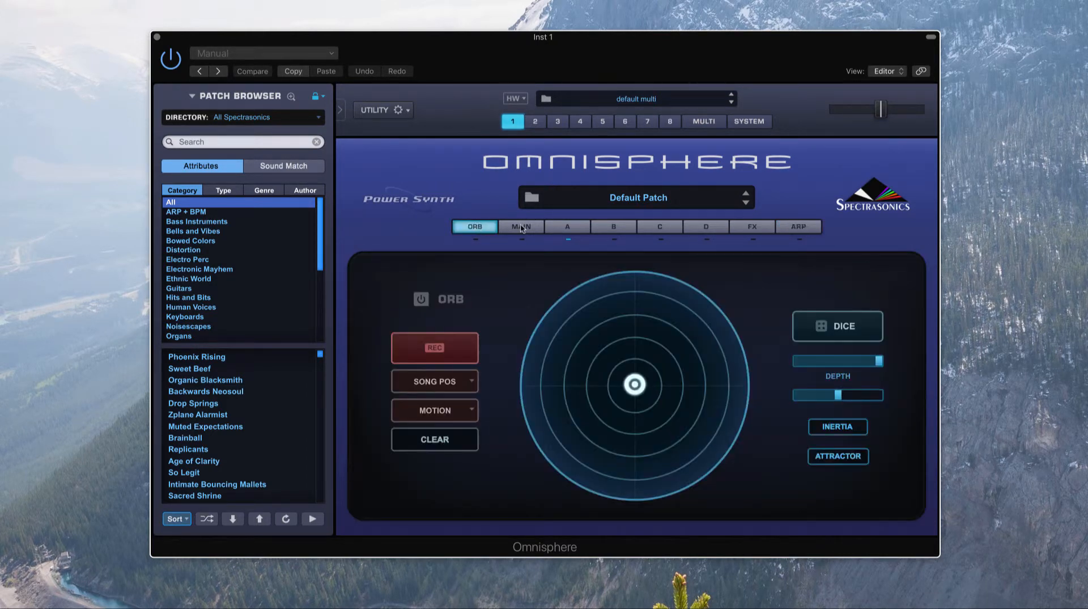
pyautogui.click(567, 224)
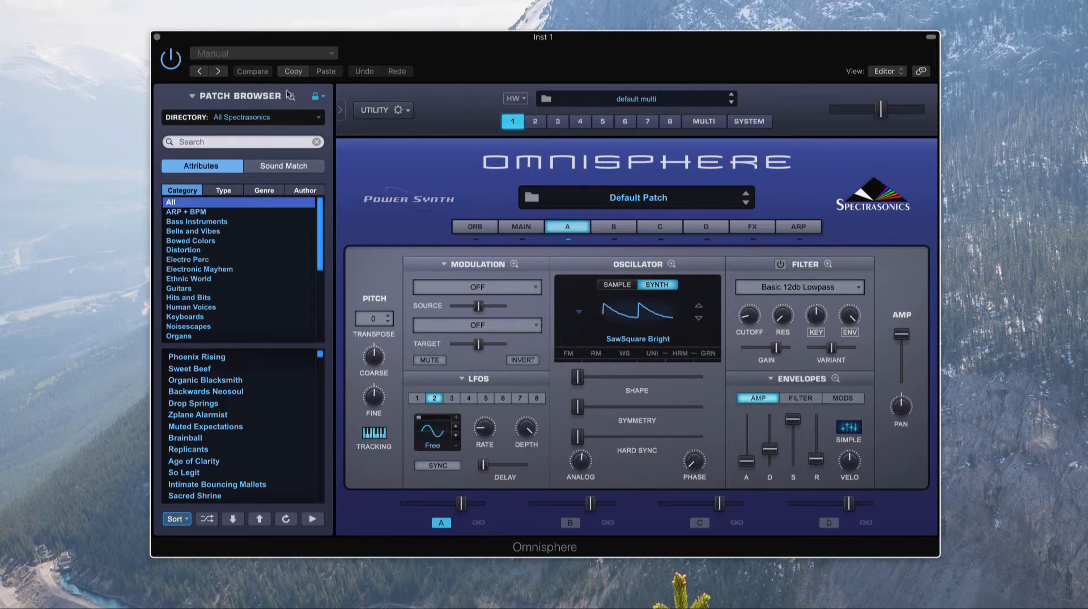
# View the full patch browser for part 1 and return to the layer A page.
pyautogui.click(208, 97)
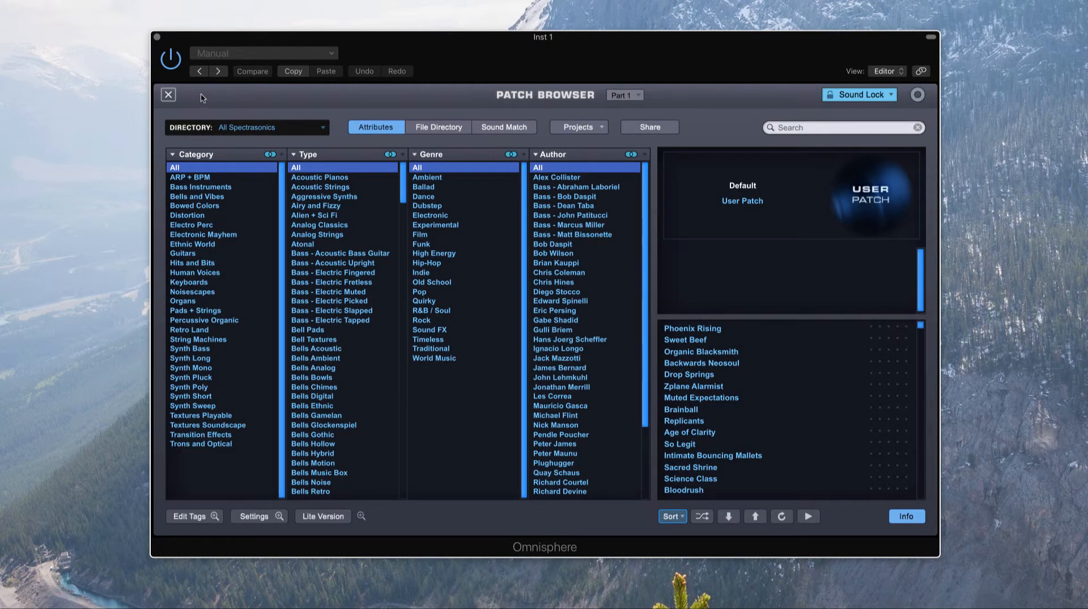
pyautogui.click(169, 94)
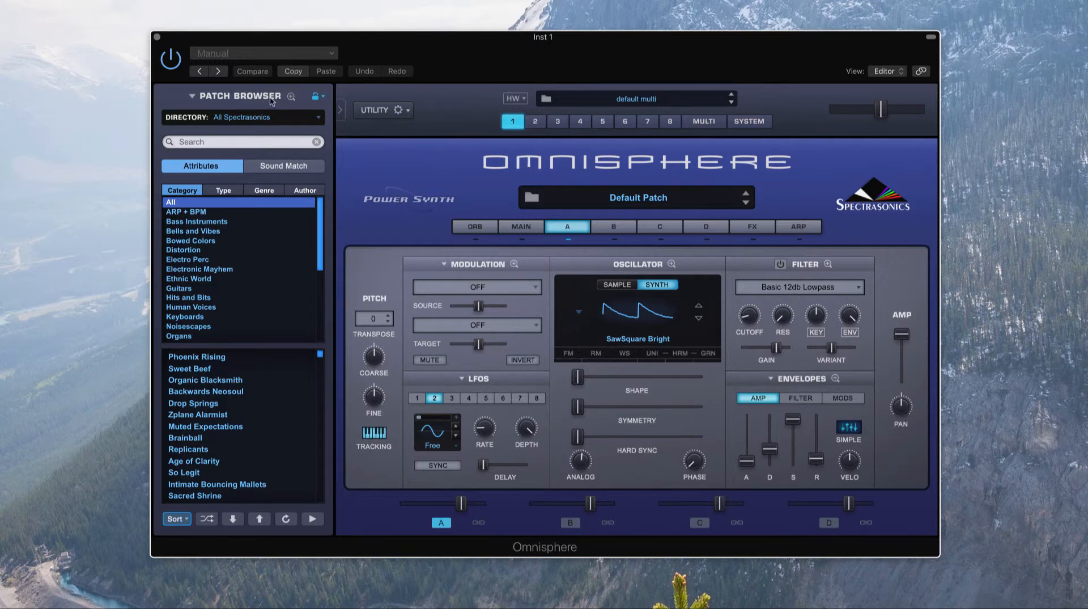
pyautogui.click(291, 96)
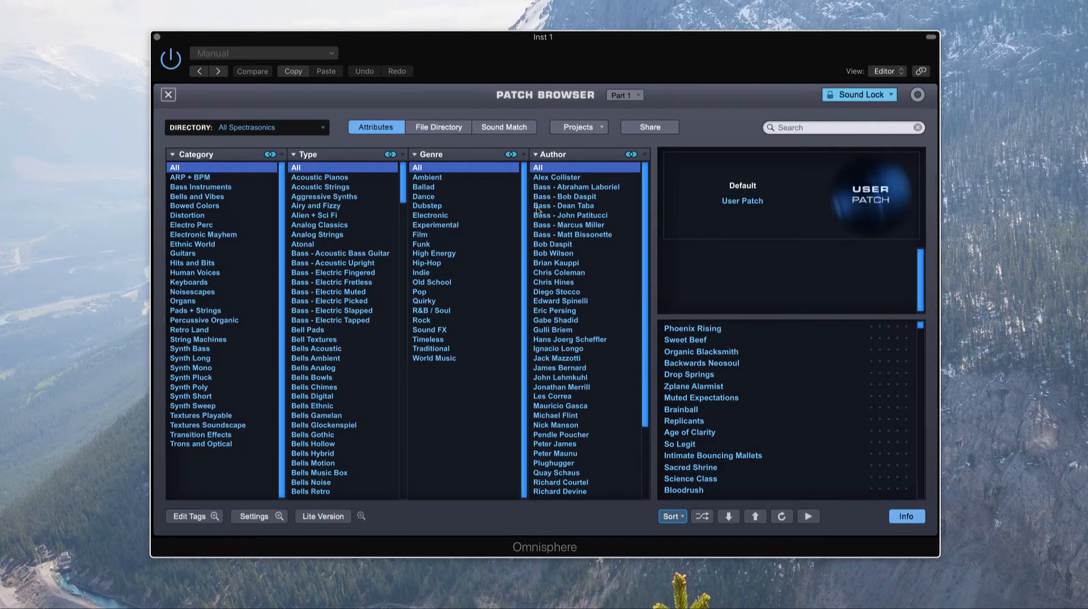
pyautogui.click(169, 96)
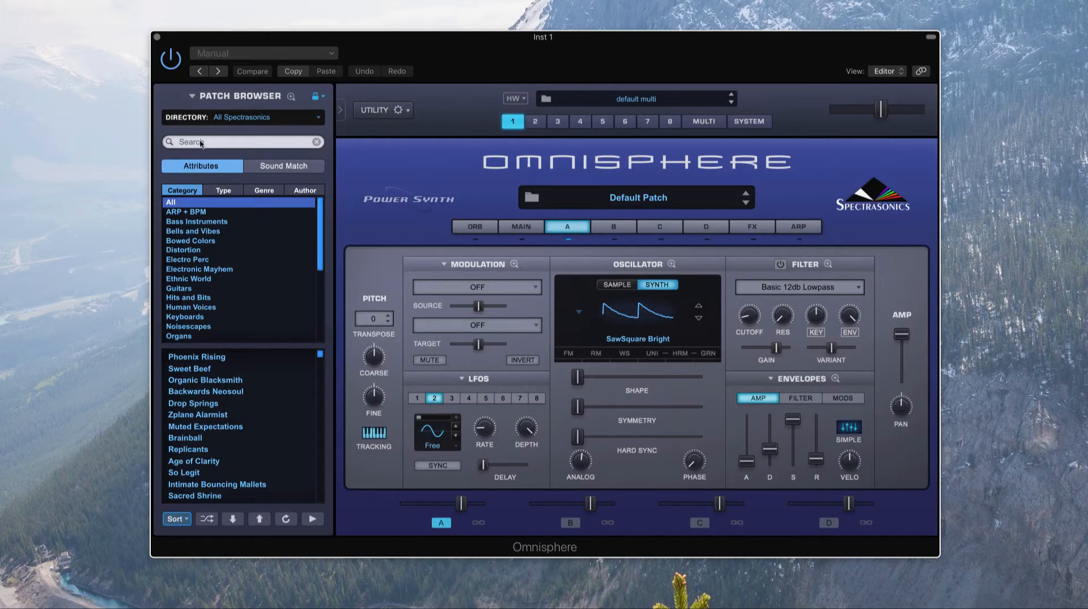